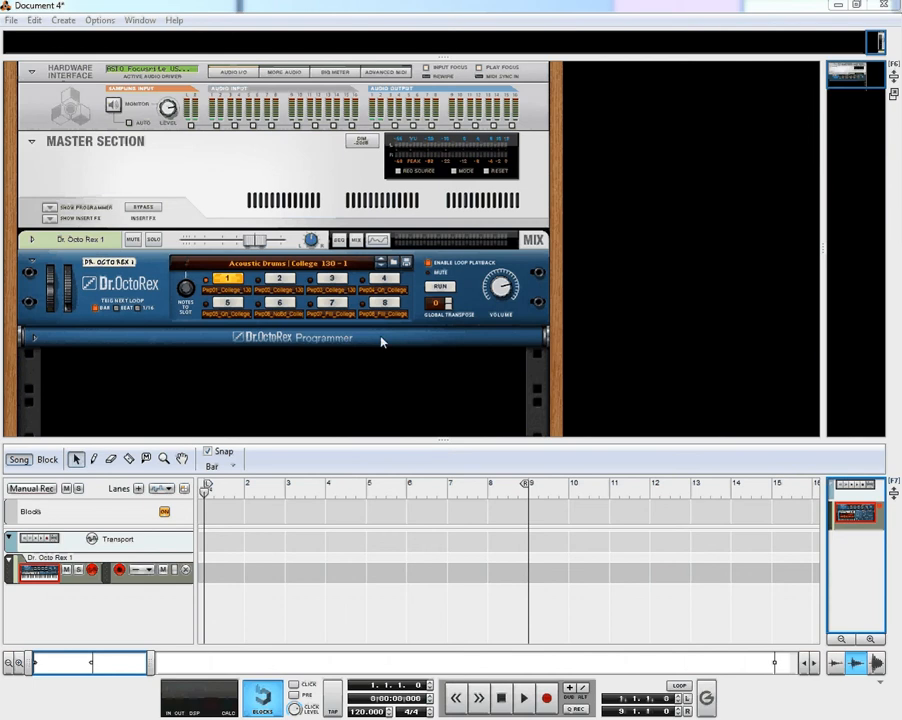
Insert an ECF-42 Envelope Controlled Filter on the master section and play the Dr. OctoRex loop through it
click(441, 288)
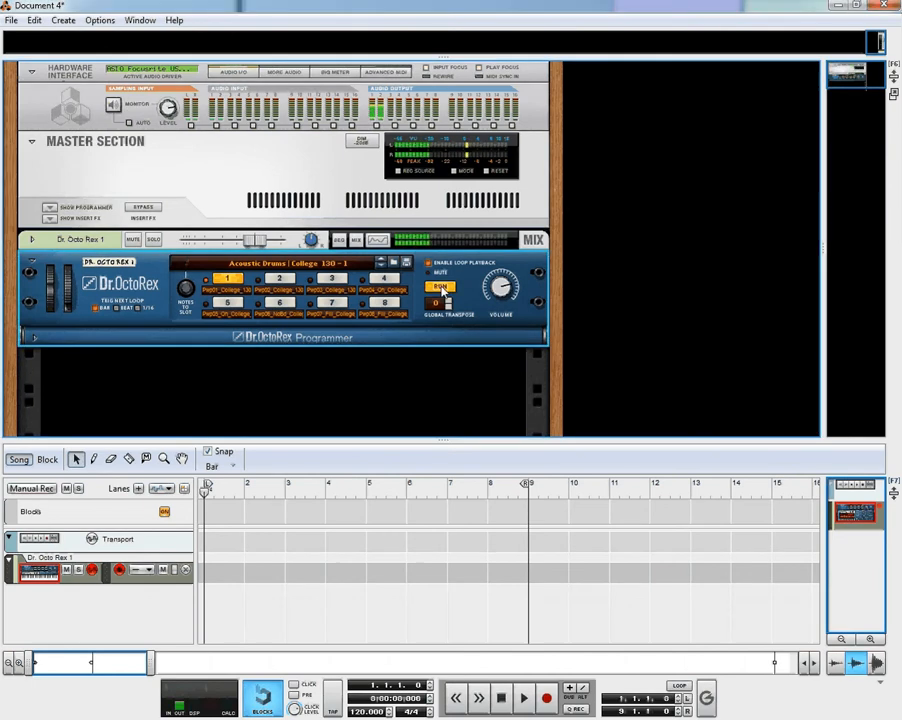
click(441, 288)
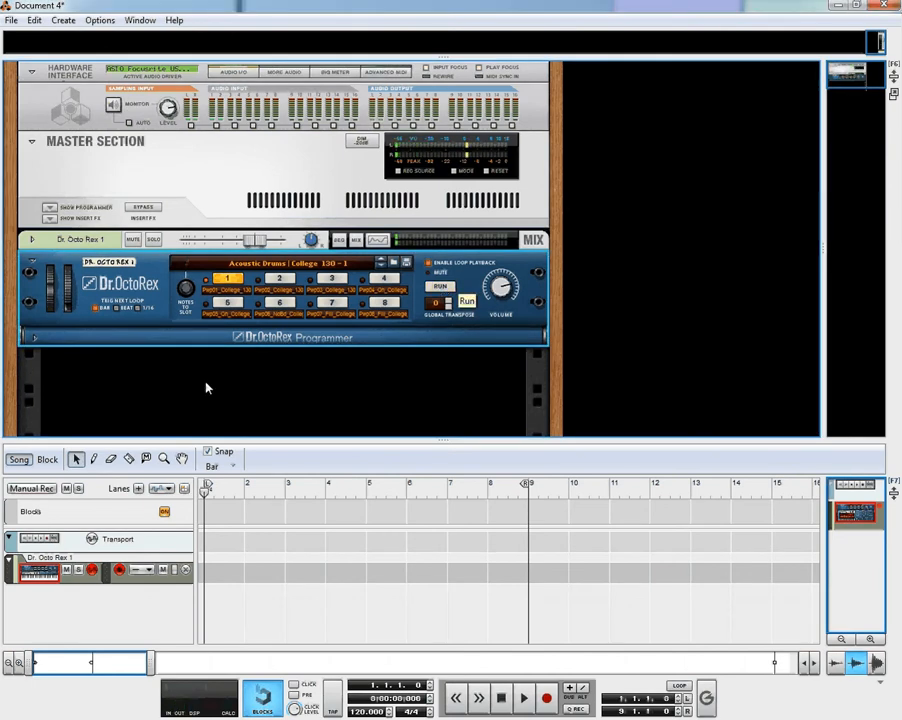
click(49, 219)
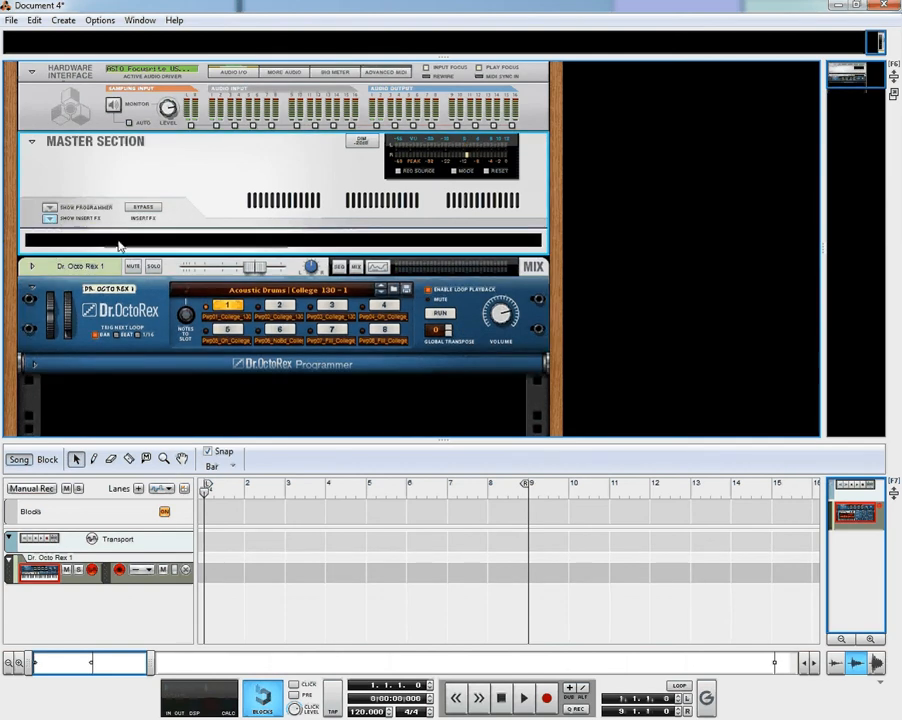
right_click(119, 244)
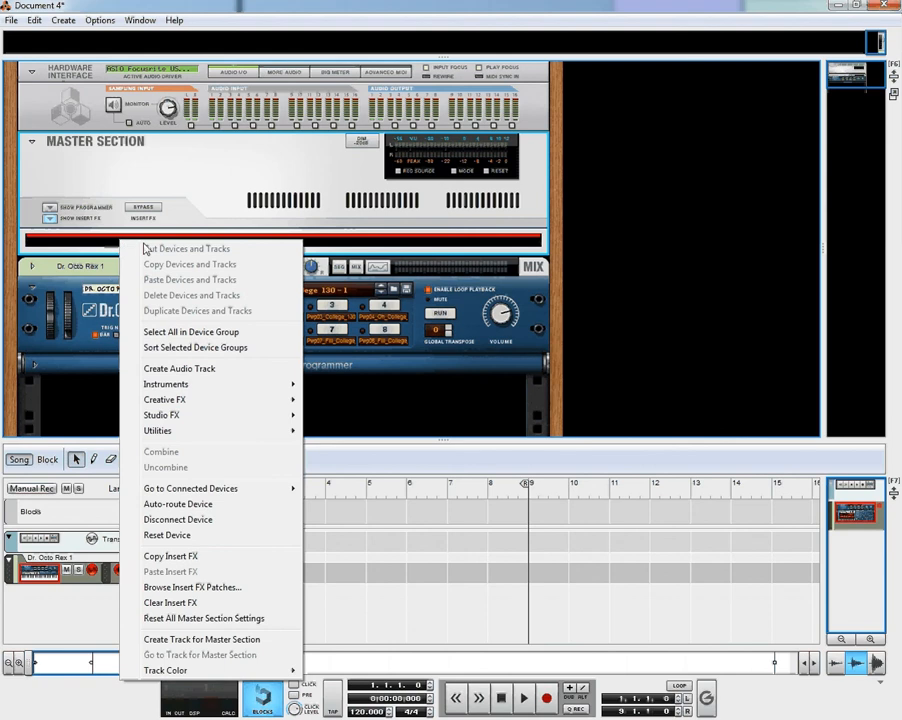
mouse_move(176, 420)
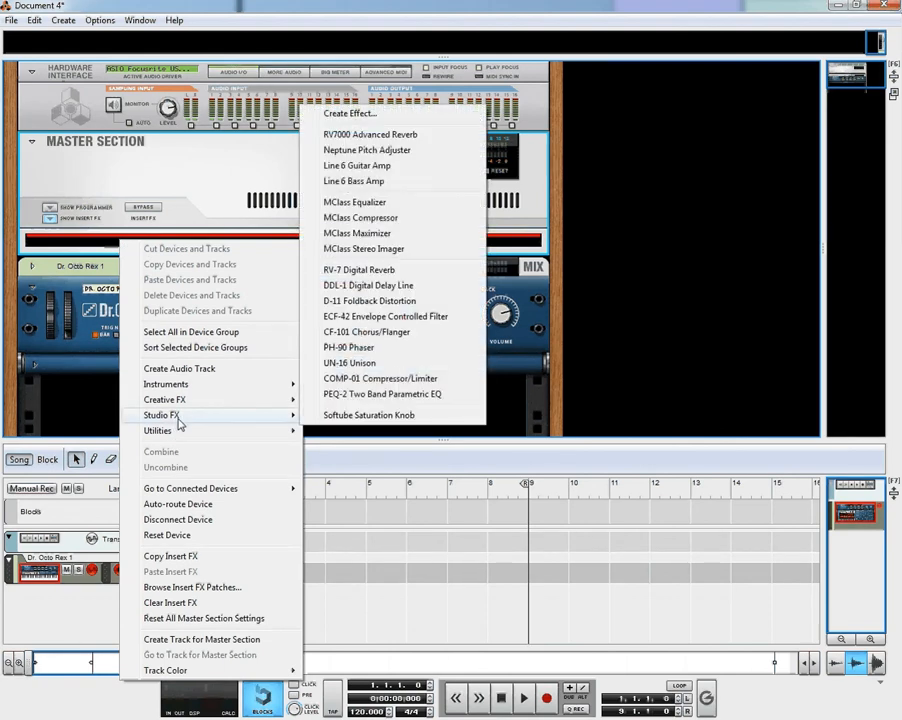
click(357, 316)
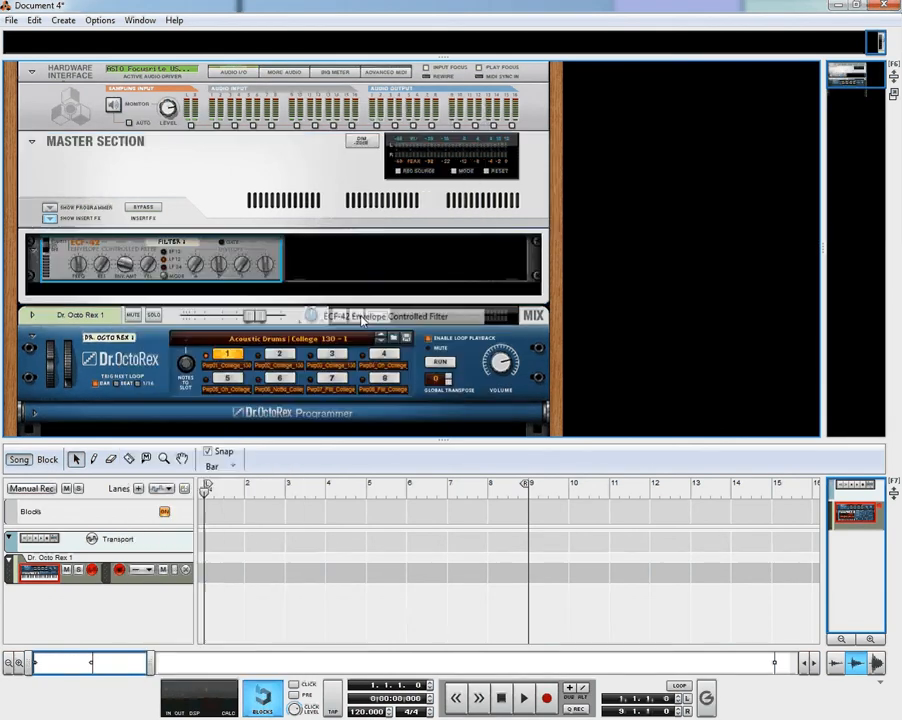
click(438, 362)
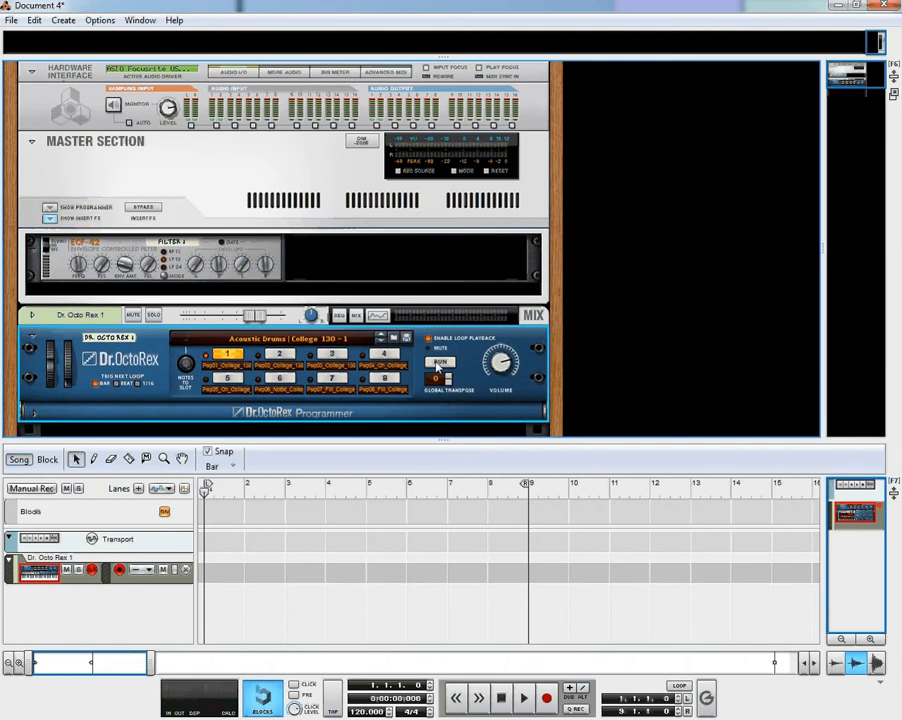
Turn the ECF-42's Frequency down to 52 while the drum loop plays, then stop playback
click(79, 268)
mouse_move(79, 268)
mouse_down()
mouse_move(81, 294)
mouse_move(86, 246)
mouse_move(86, 274)
mouse_up()
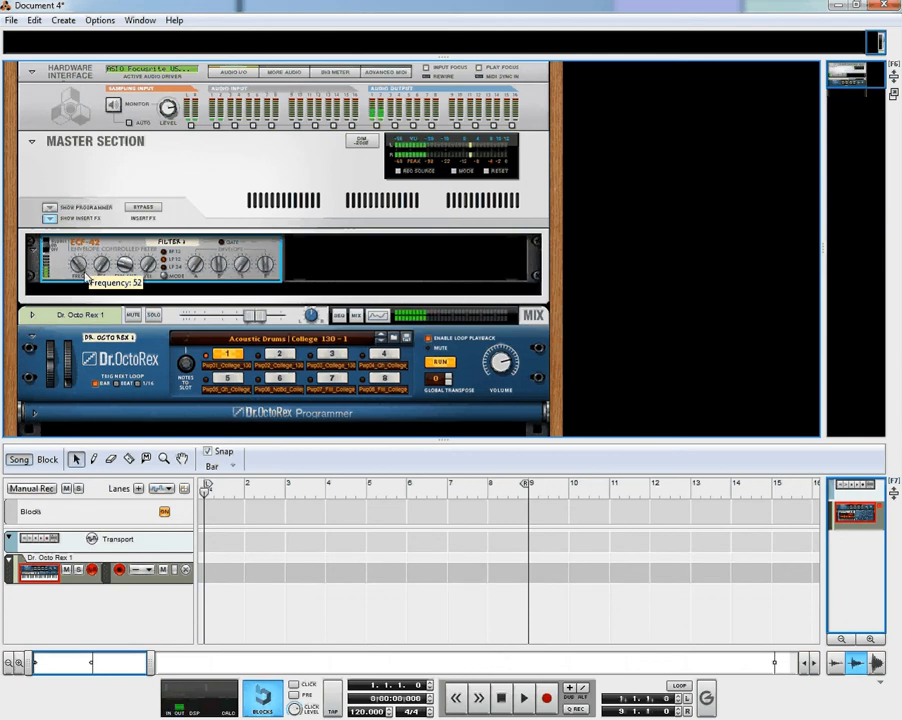
click(440, 364)
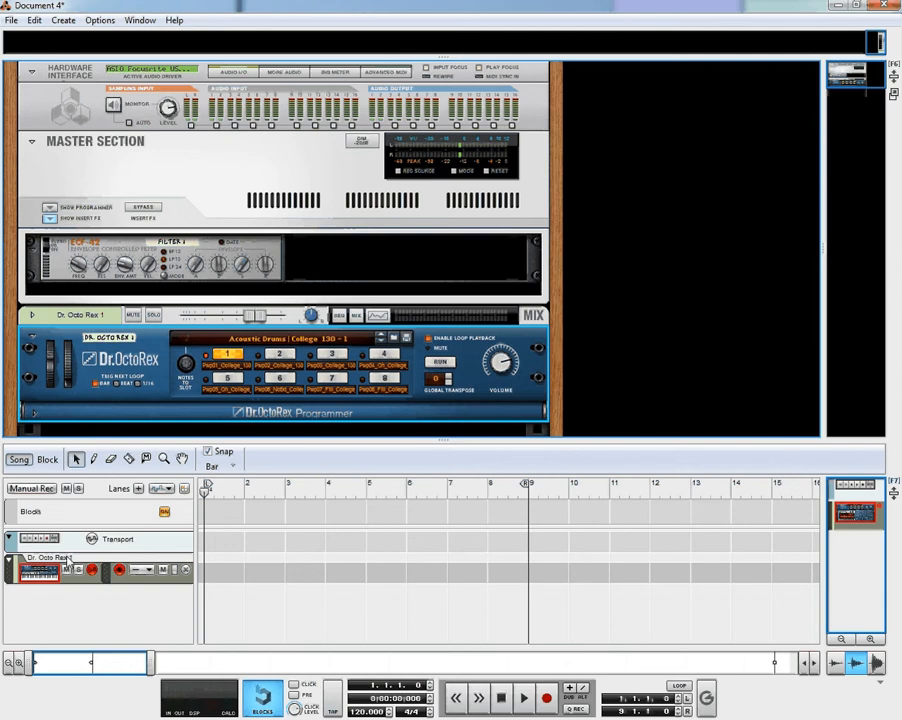
click(124, 247)
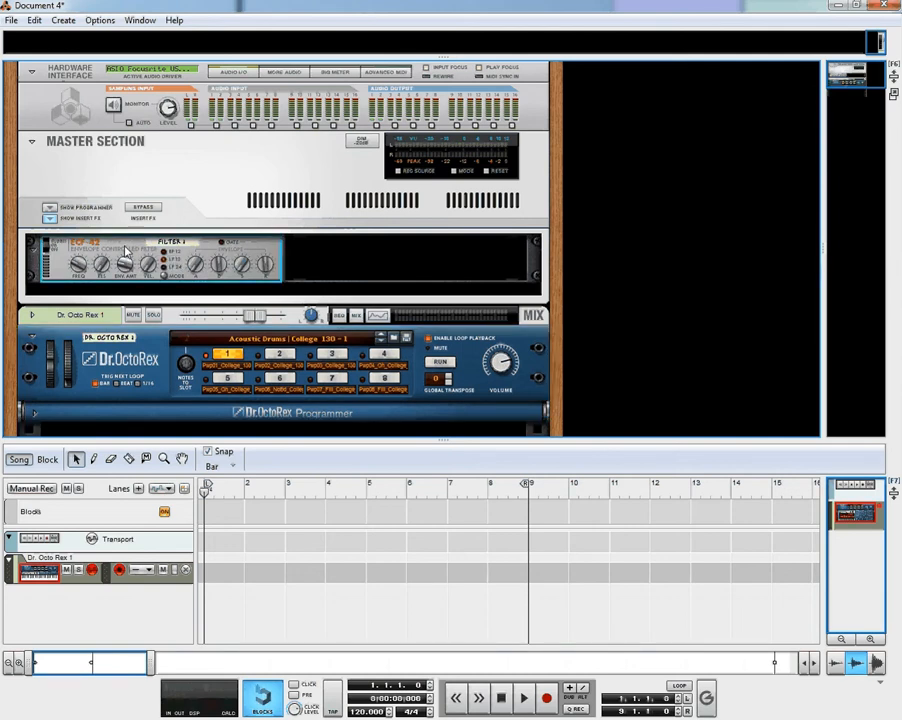
Create a Filter 1 sequencer track for the master ECF-42 and switch to the Pencil tool
right_click(124, 247)
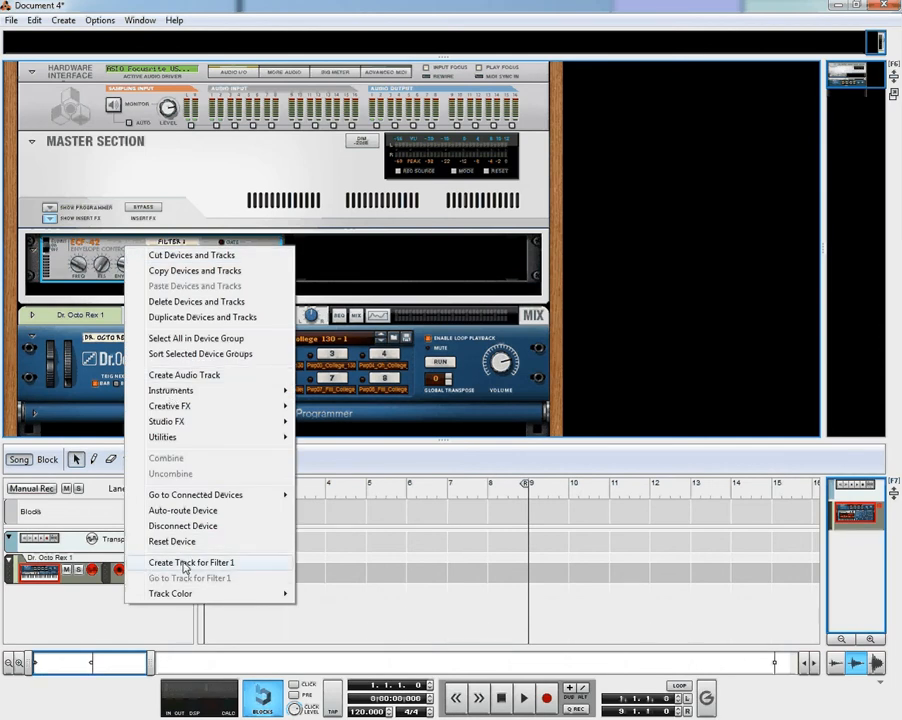
click(183, 563)
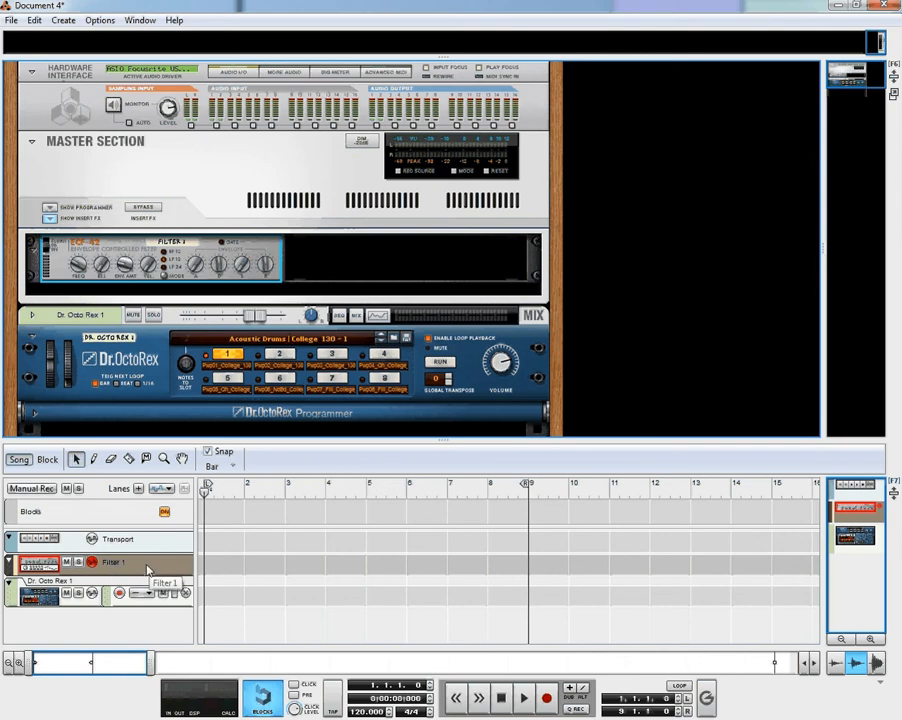
click(94, 459)
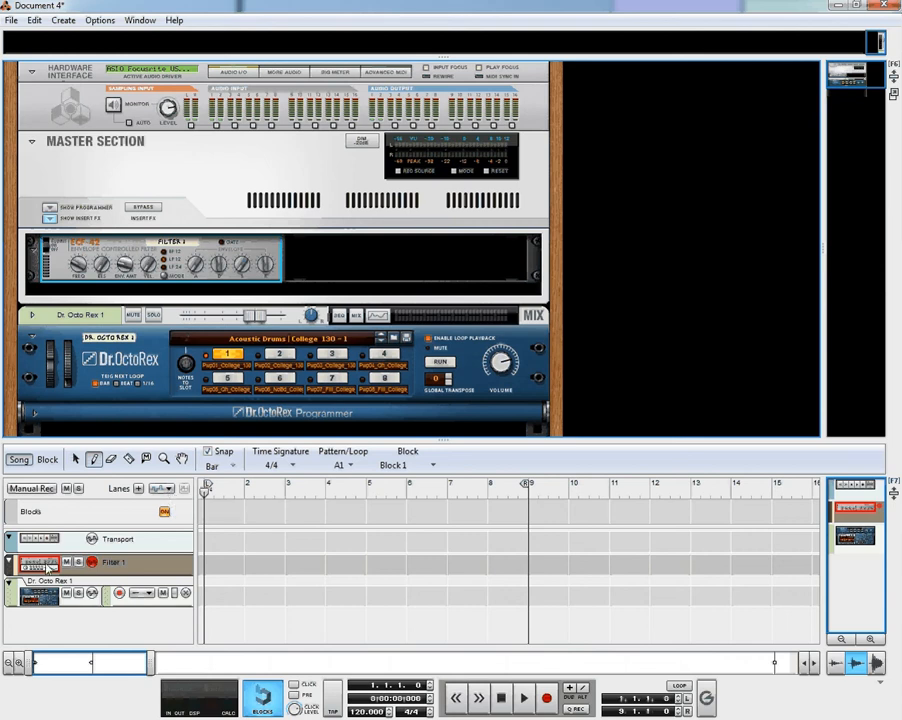
Add a Frequency automation lane to Filter 1 and draw an empty clip from bar 1 to bar 9
click(170, 489)
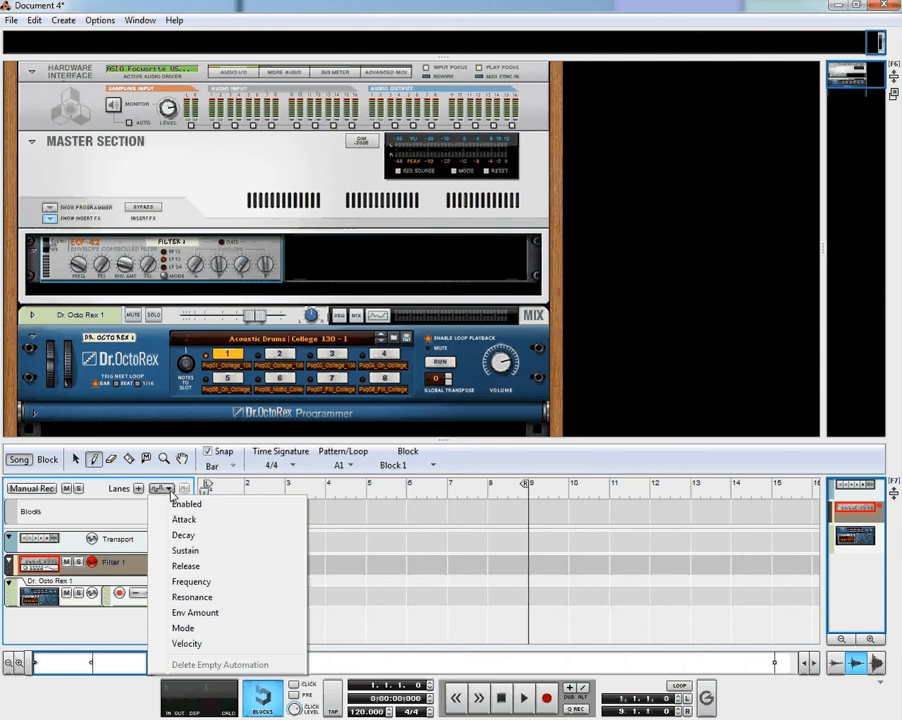
click(192, 587)
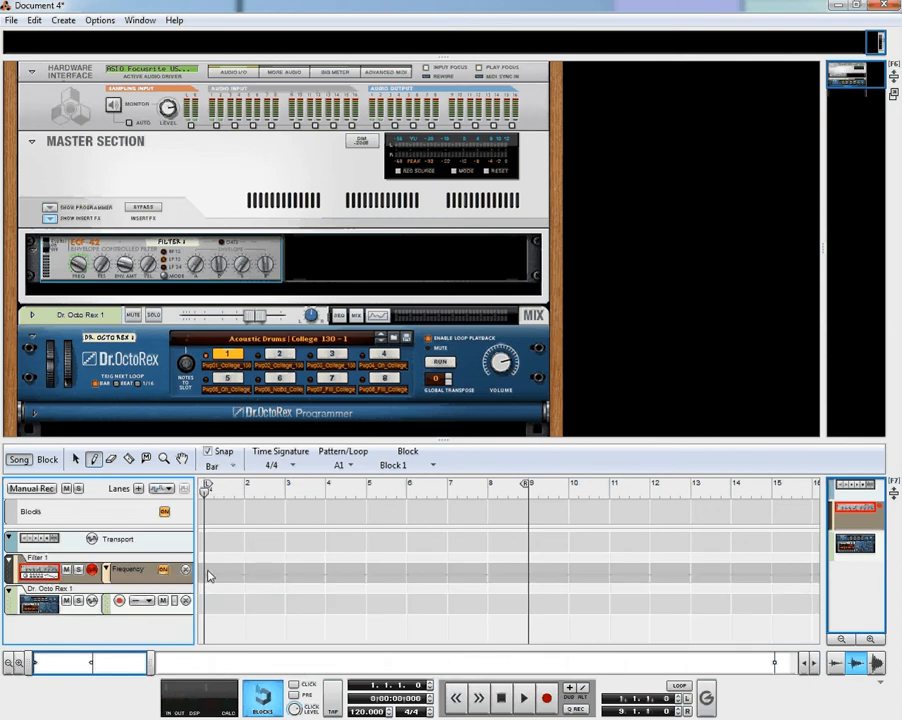
drag(209, 576, 507, 573)
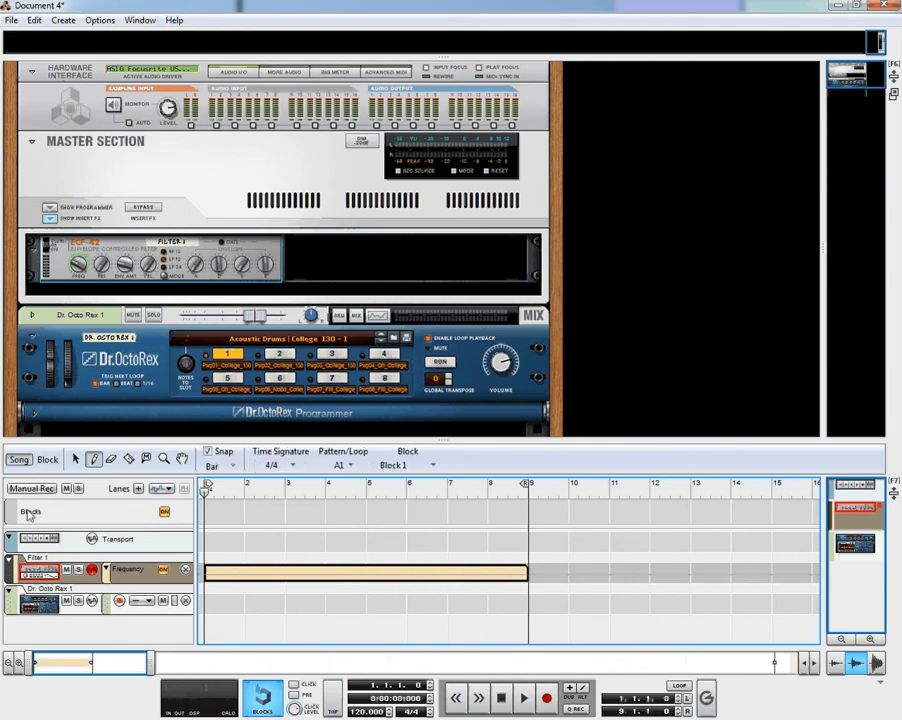
click(75, 459)
Draw a rising Frequency ramp inside the clip and trim the clip's end to bar 9
double_click(230, 573)
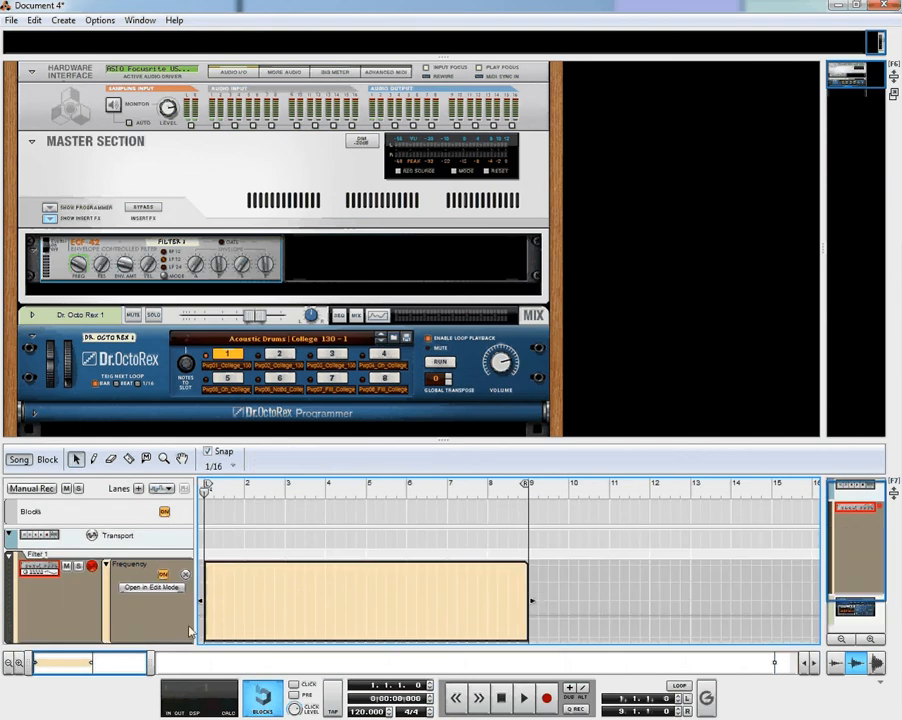
click(94, 459)
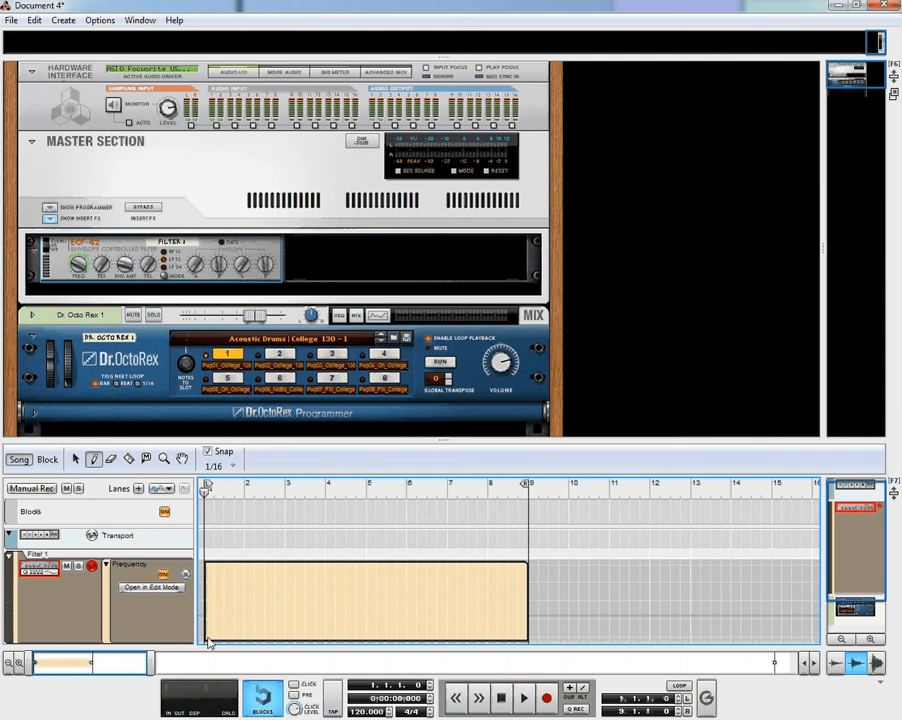
drag(208, 638, 535, 566)
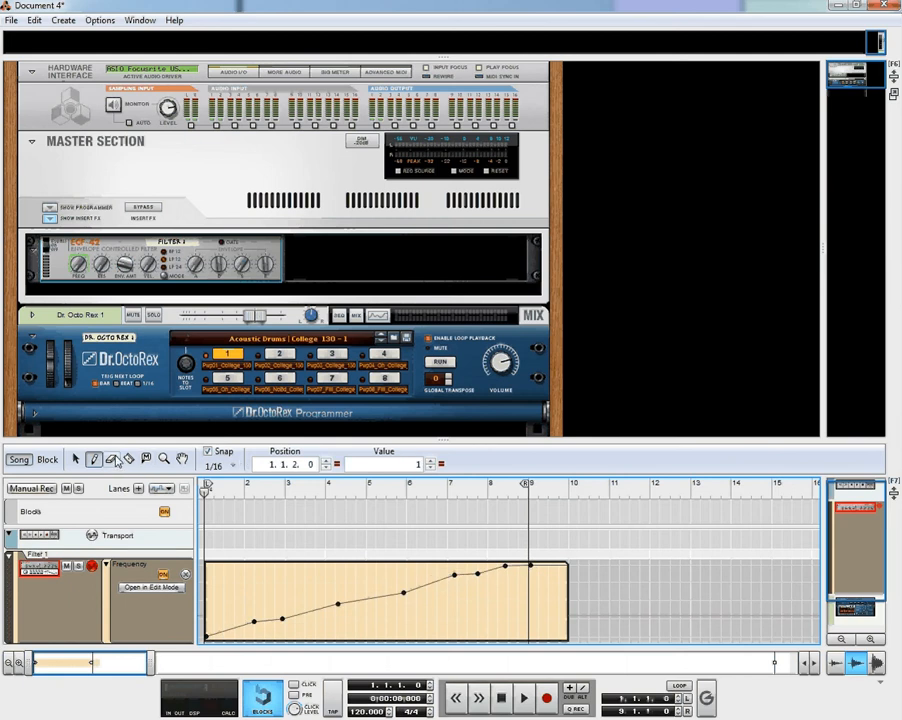
click(75, 459)
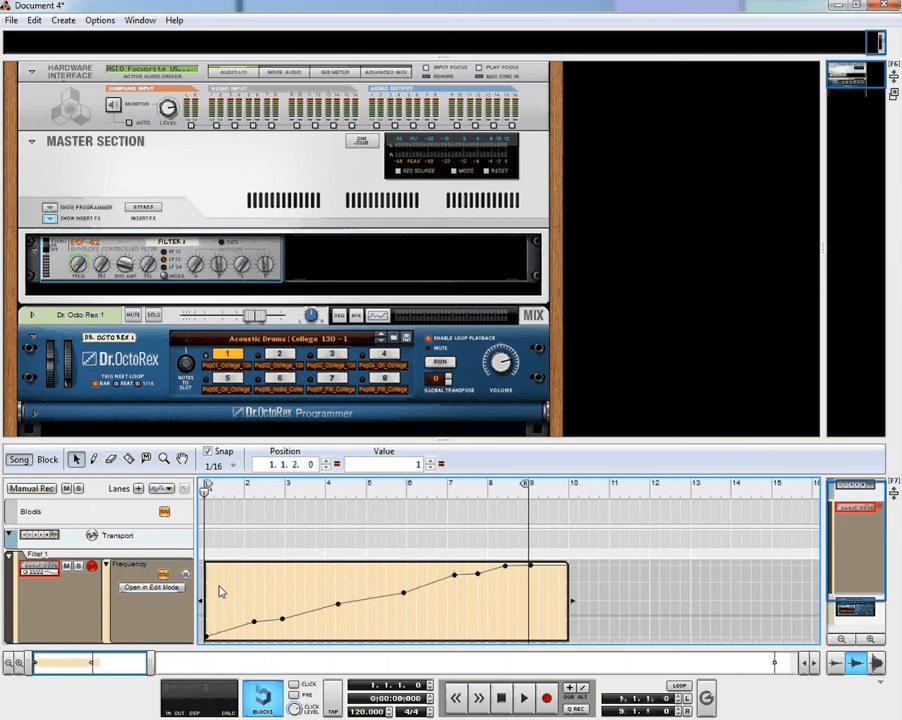
drag(570, 600, 535, 606)
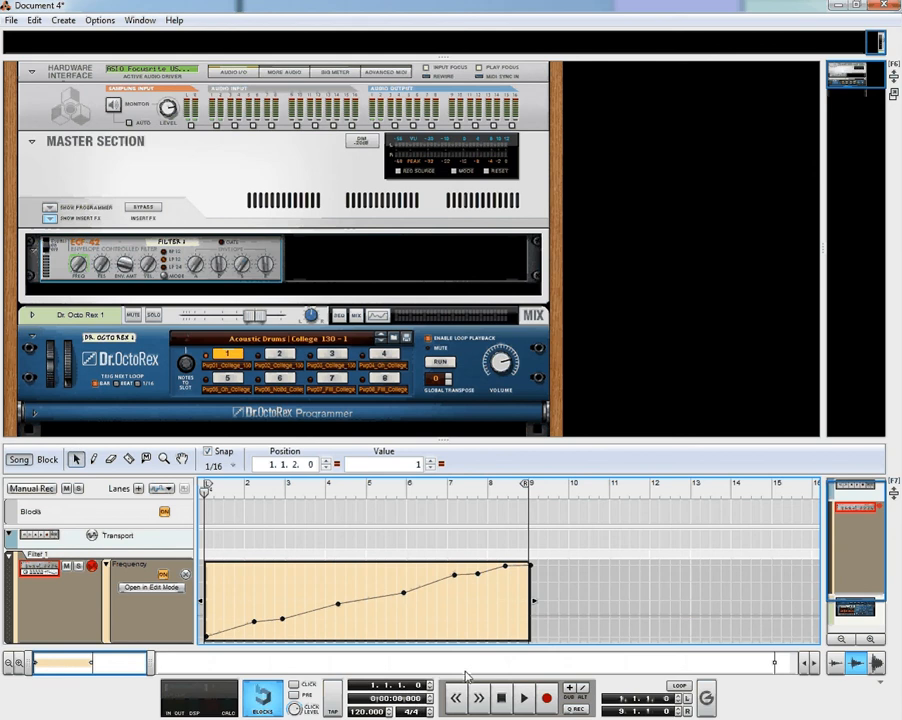
During looped playback, raise the Frequency points to 59, 88, 98 and 119, then turn looping off
click(678, 686)
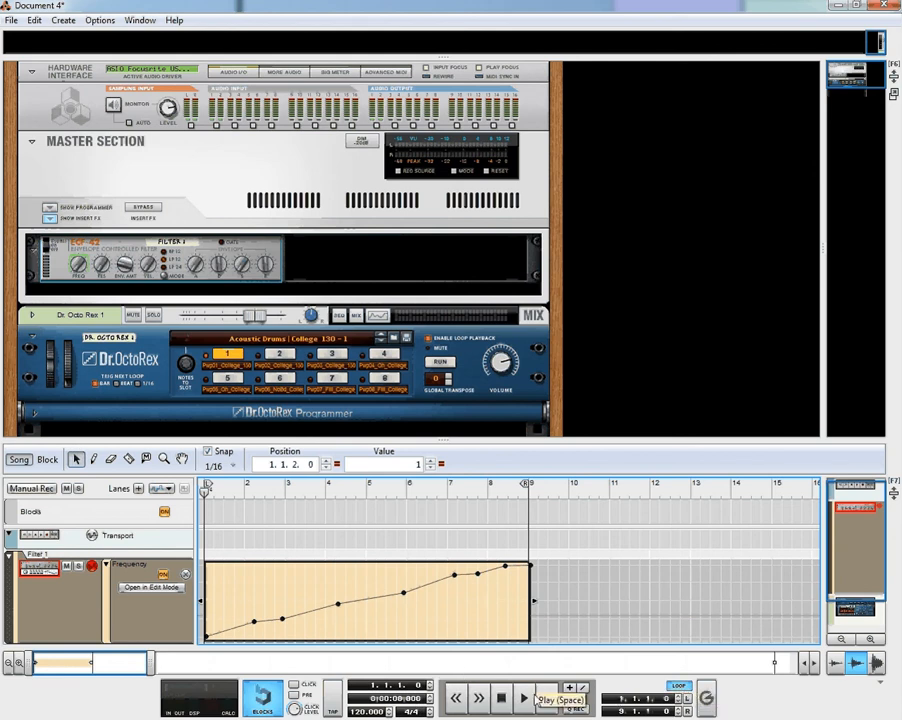
click(522, 703)
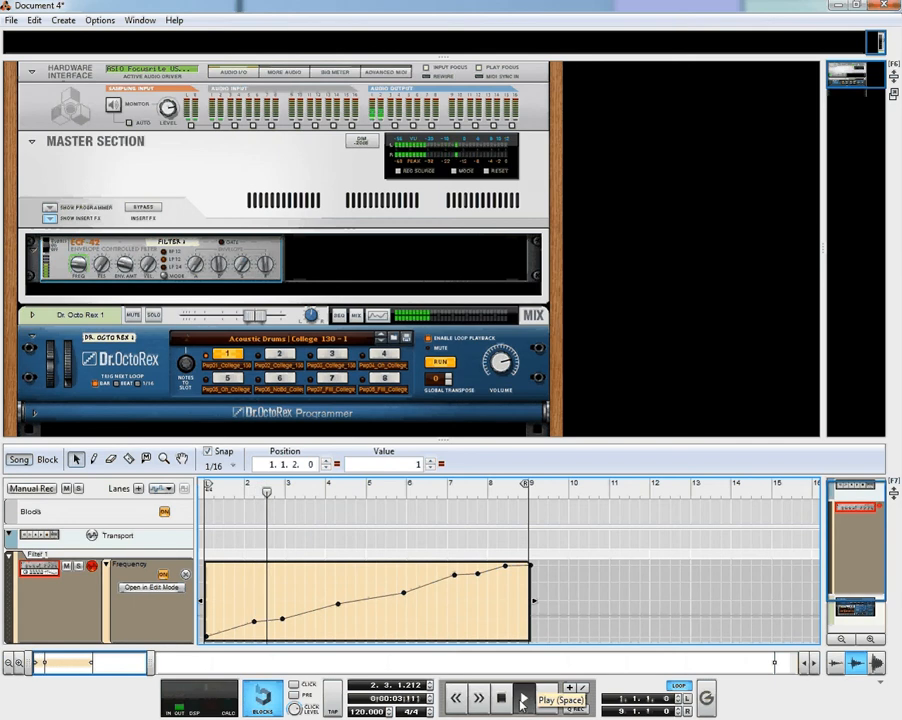
click(316, 587)
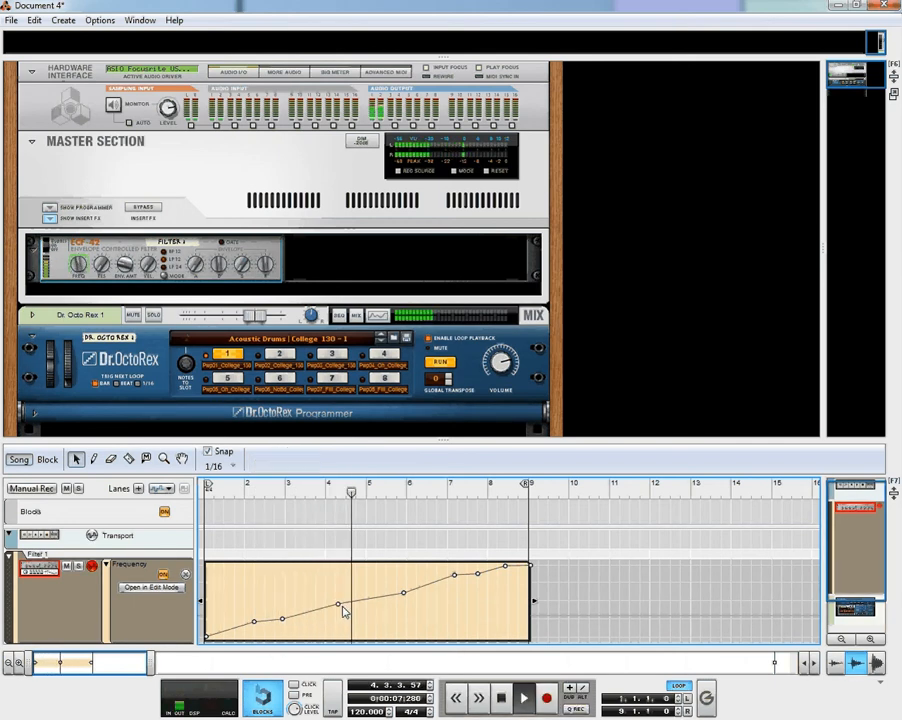
drag(339, 605, 338, 587)
drag(282, 618, 282, 604)
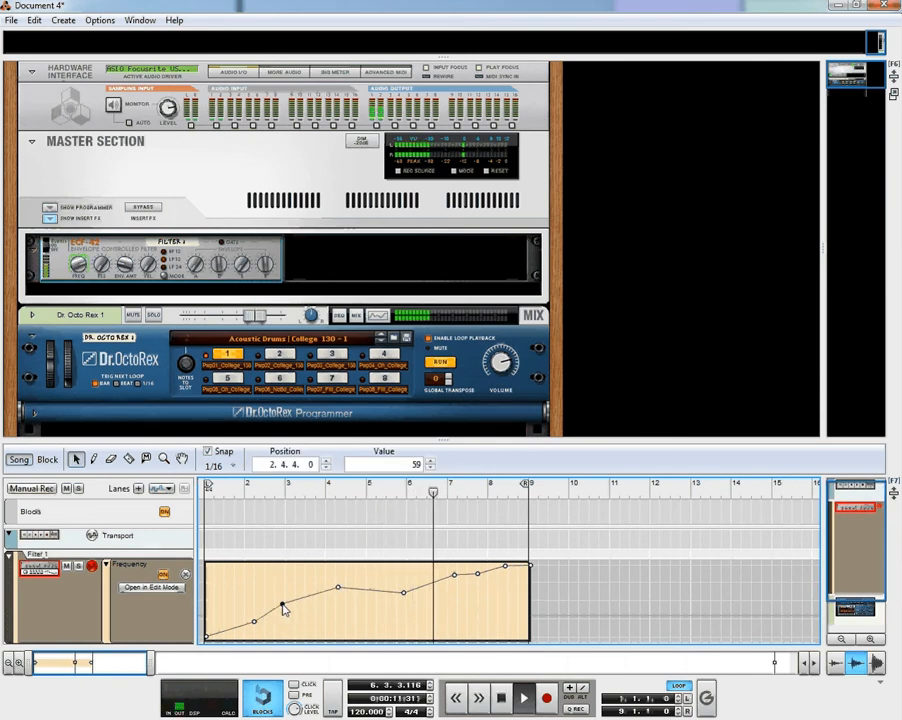
drag(402, 592, 450, 571)
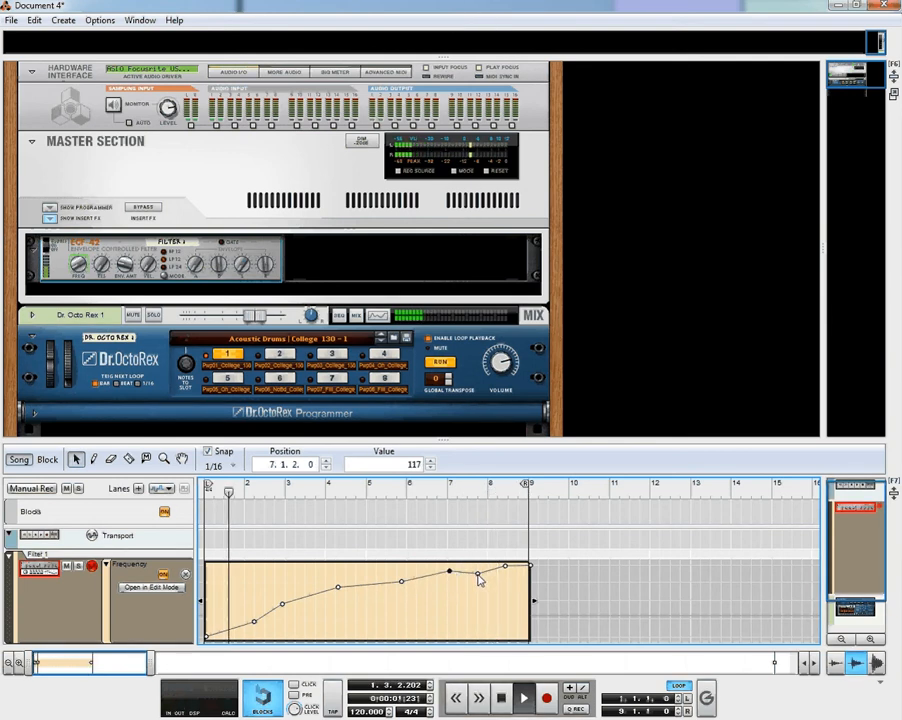
drag(478, 576, 476, 569)
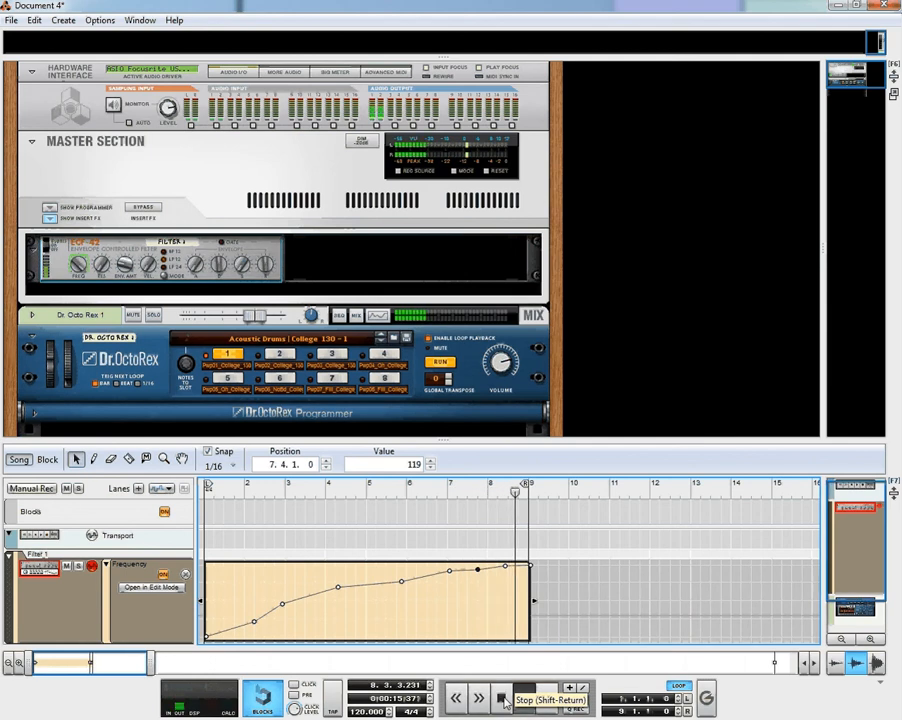
click(679, 686)
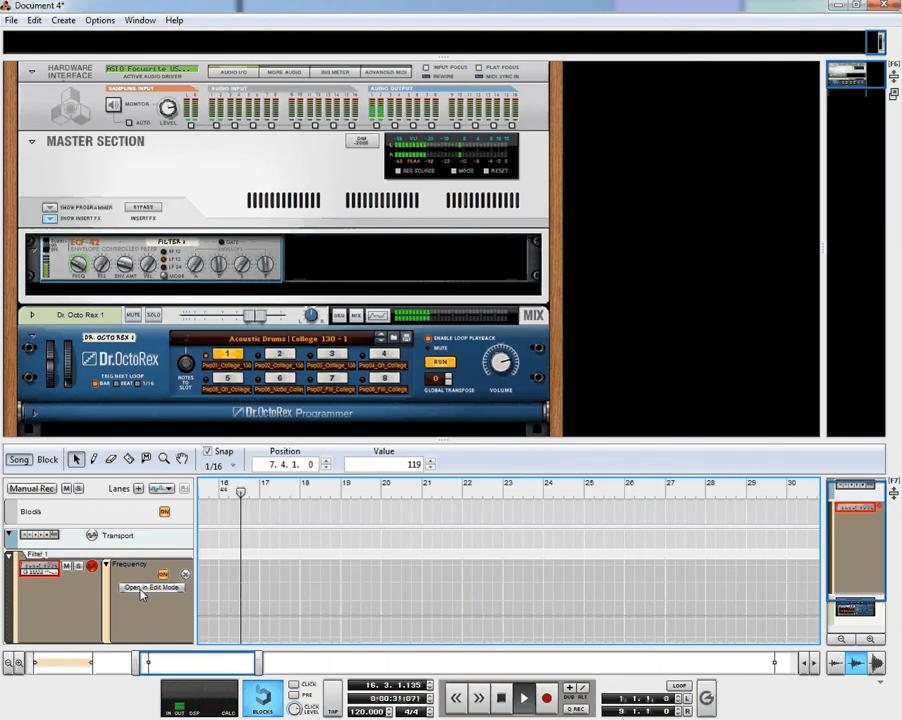
Open the Frequency lane in edit mode, enlarge it, set its static value to 127, and replay from bar 1
click(141, 588)
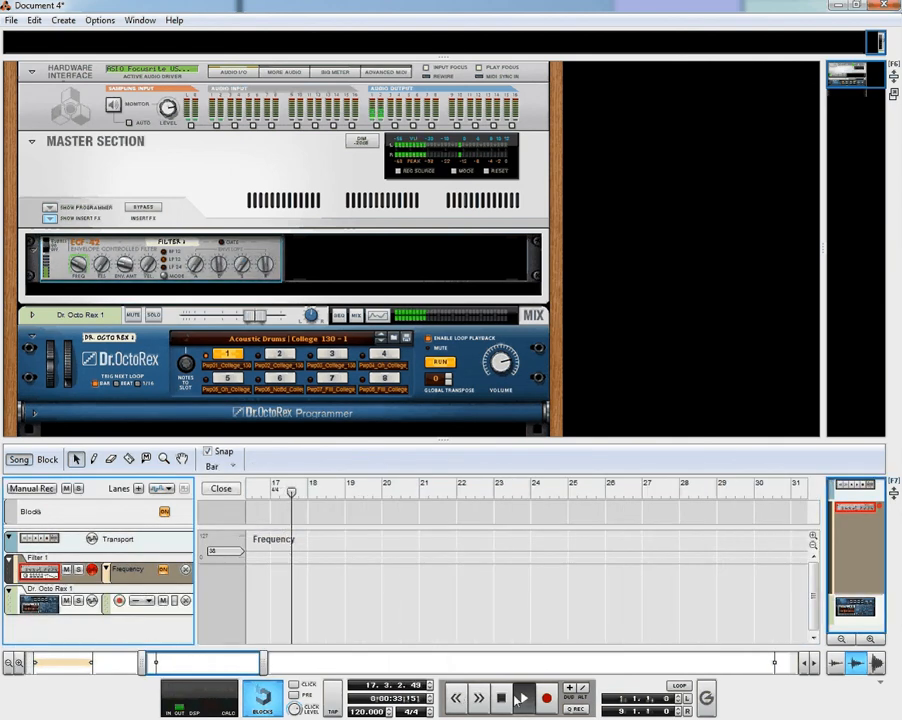
click(501, 698)
click(501, 698)
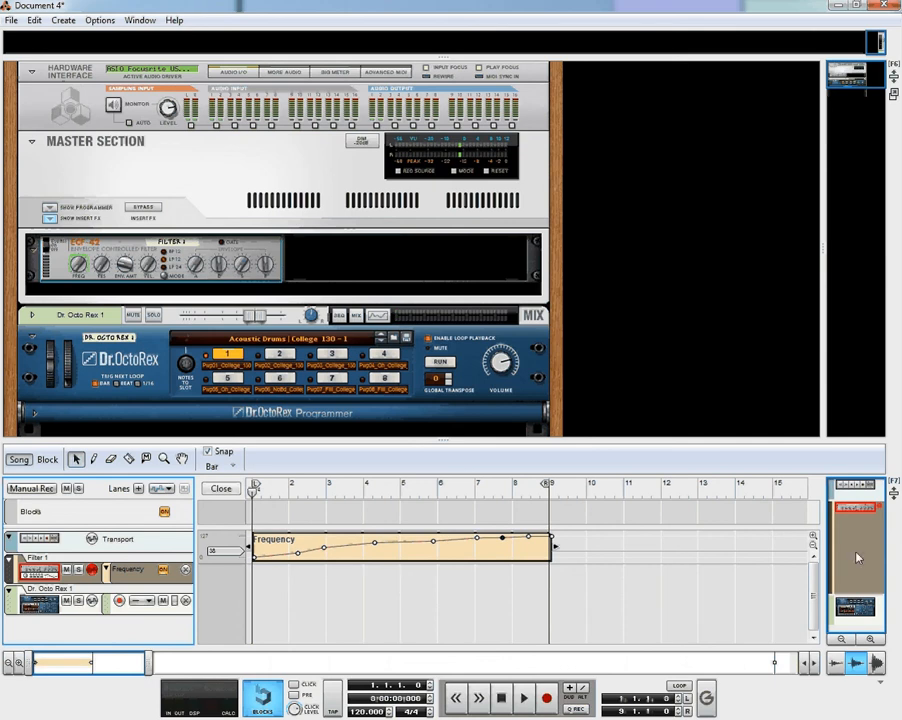
click(812, 537)
click(812, 537)
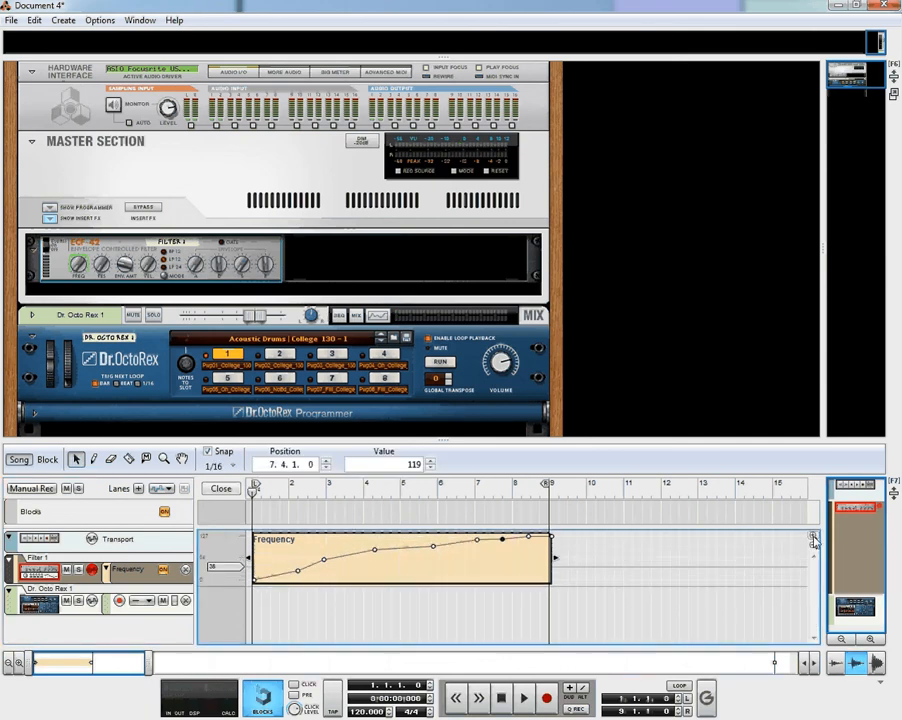
click(812, 537)
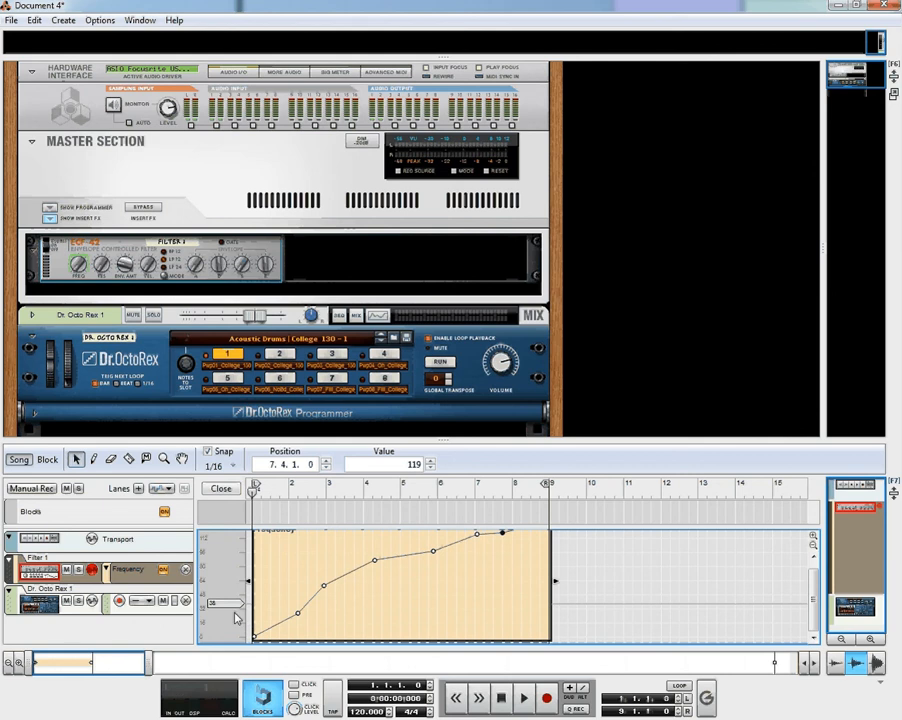
drag(232, 607, 232, 530)
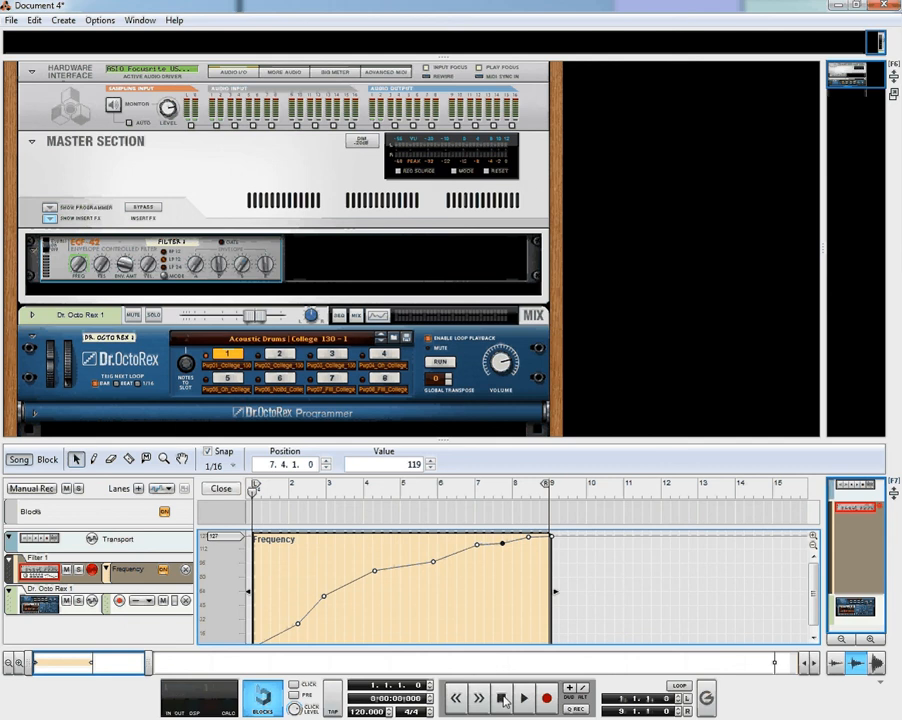
click(524, 698)
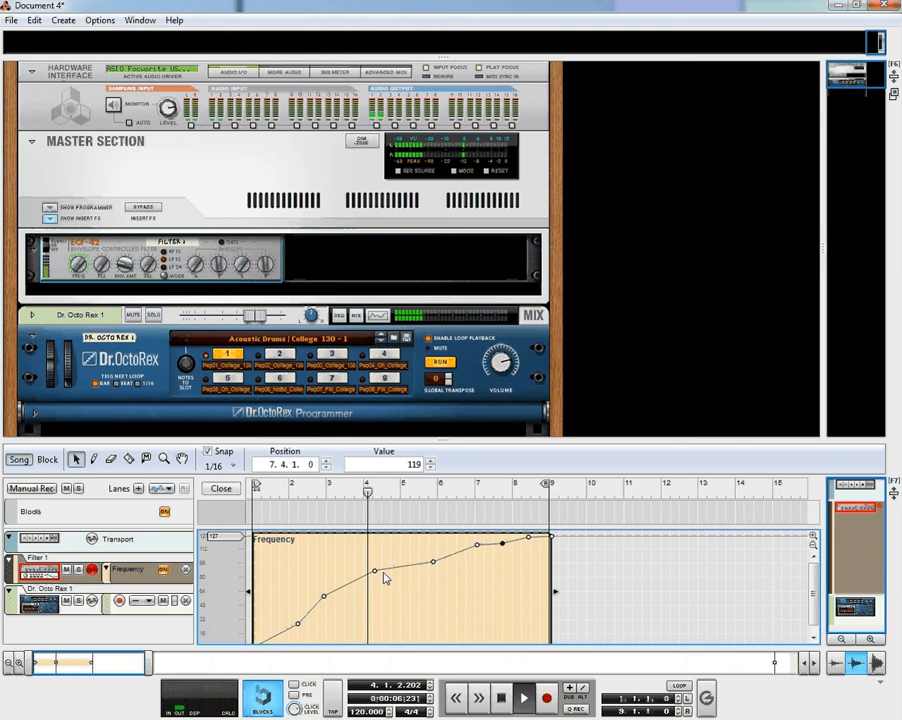
Pull the Frequency point at bar 6 down to 38, then stop and rewind to bar 1
drag(434, 566, 442, 614)
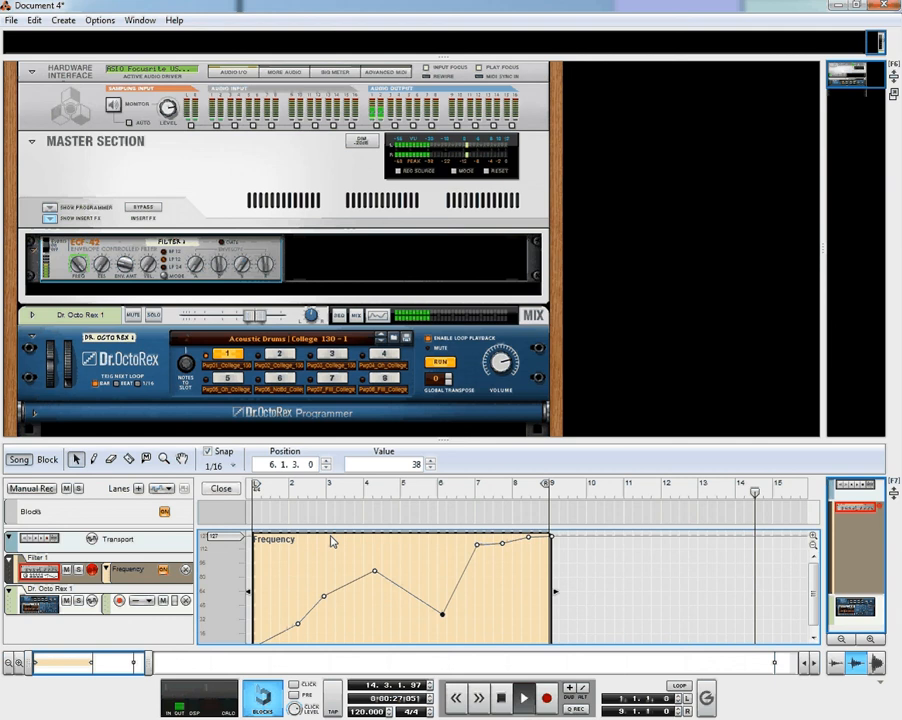
double_click(503, 699)
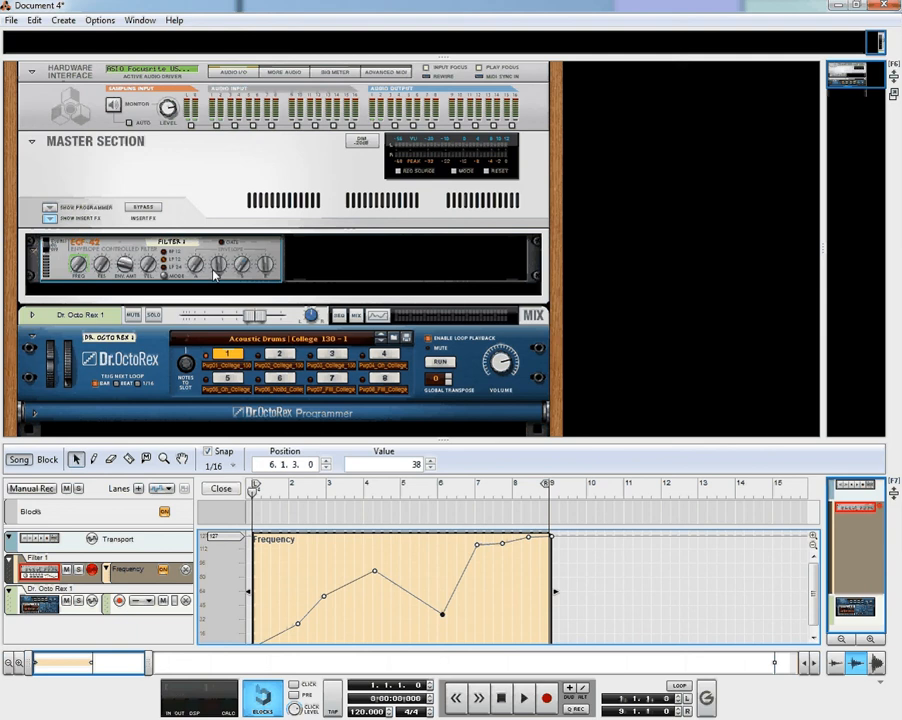
mouse_move(214, 275)
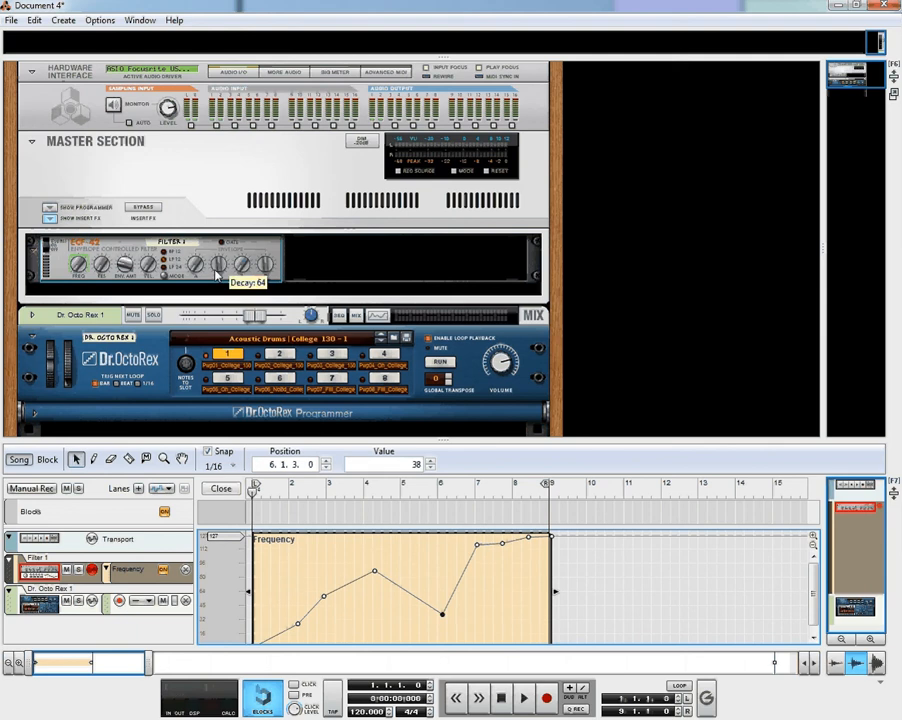